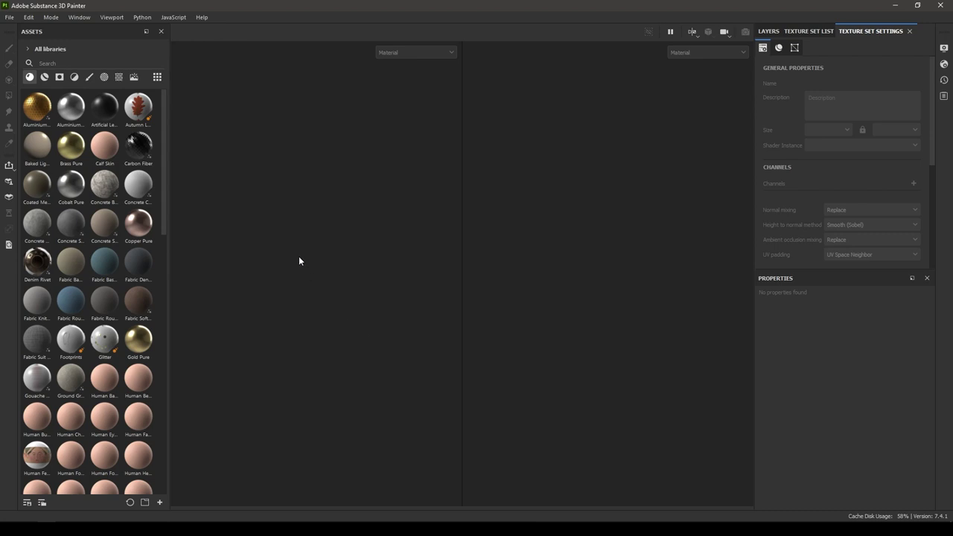
# Step: Start a new project (Ctrl+N) and set its template to 'Select template...'
pyautogui.click(9, 17)
pyautogui.click(25, 32)
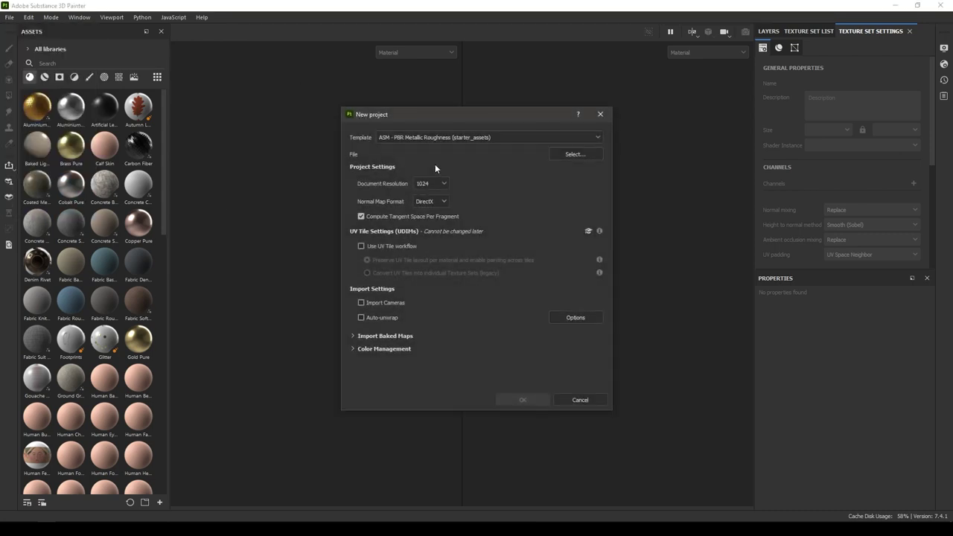
pyautogui.click(600, 115)
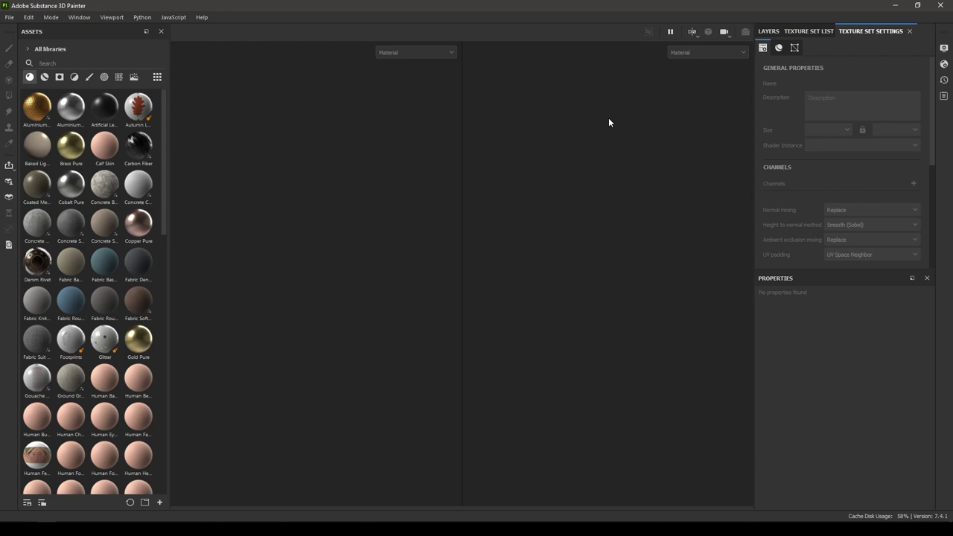
pyautogui.hotkey('ctrl', 'n')
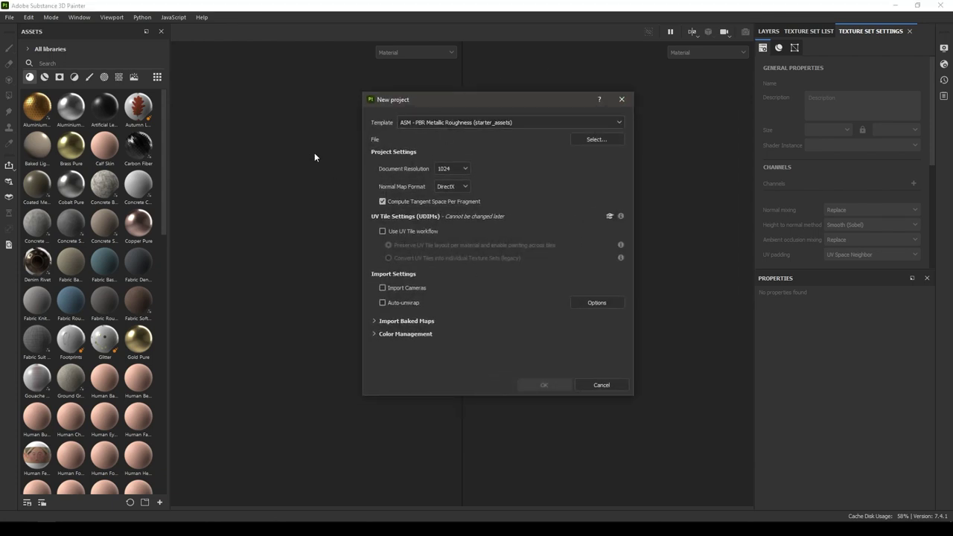
pyautogui.click(470, 120)
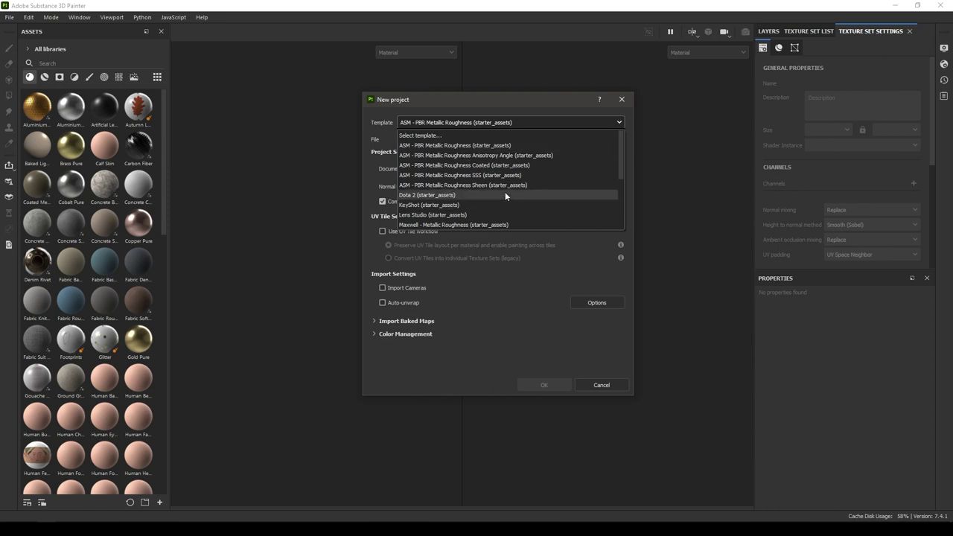
pyautogui.click(436, 137)
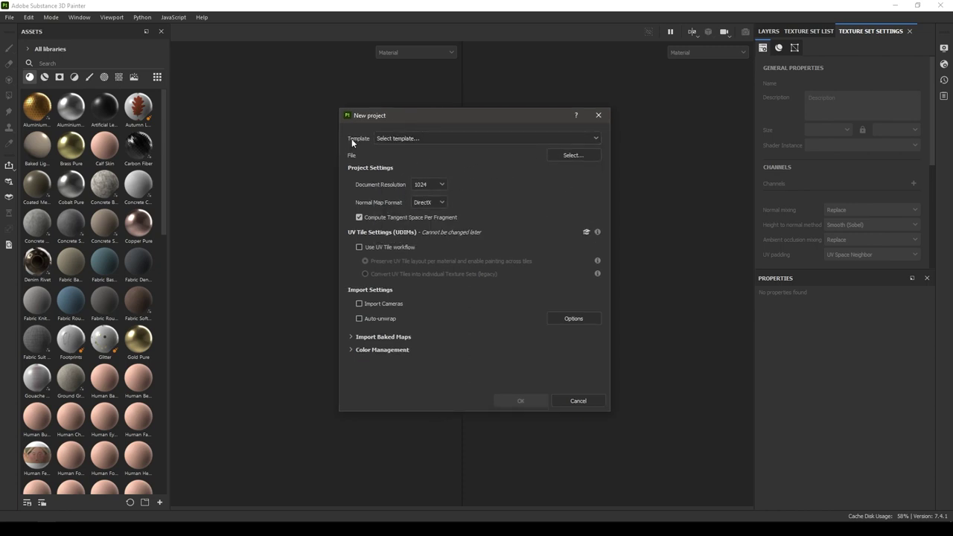
# Step: Choose Crate.fbx from D:\Youtube Courses\Substance Painter Course for Beginners\assets as the project mesh
pyautogui.click(571, 157)
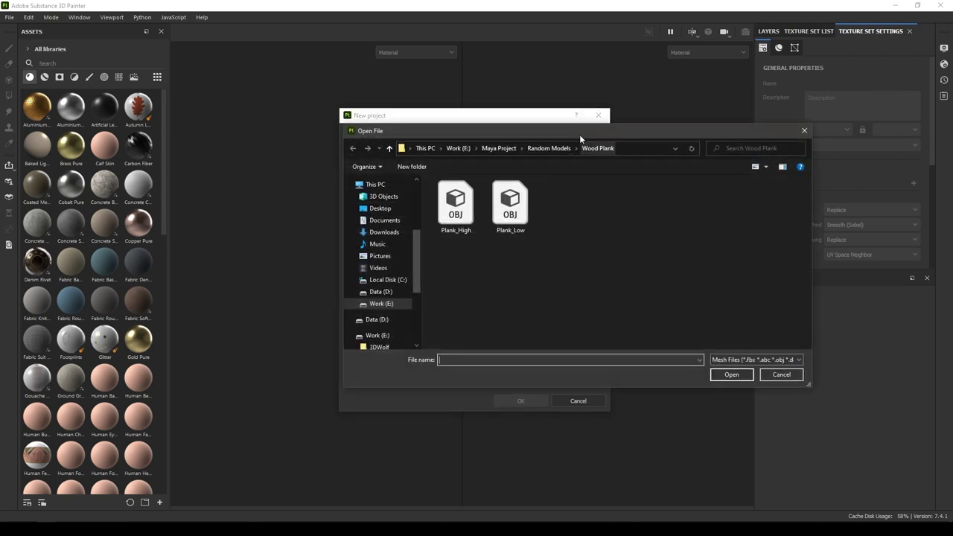
pyautogui.moveTo(579, 134); pyautogui.dragTo(618, 154)
pyautogui.scroll(-3, 446, 305)
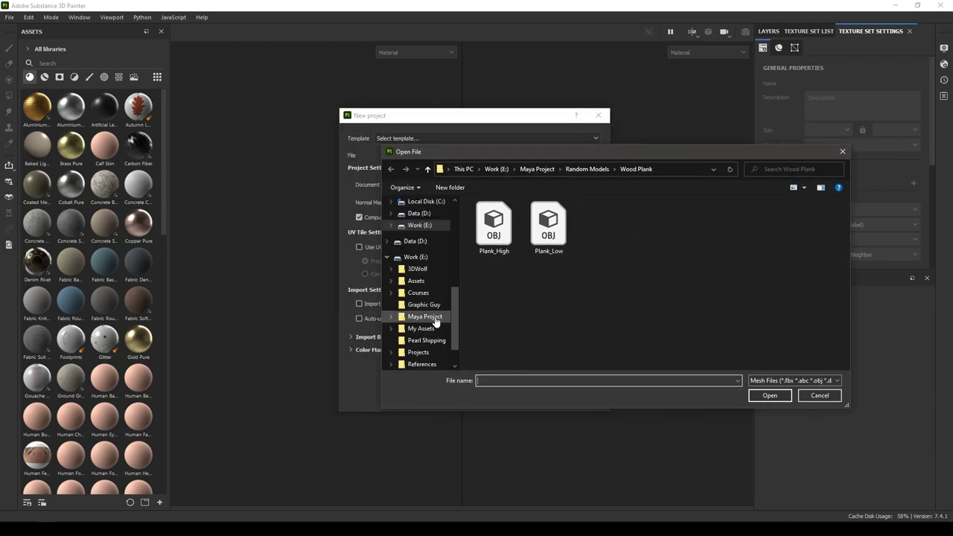
pyautogui.click(414, 241)
pyautogui.doubleClick(494, 238)
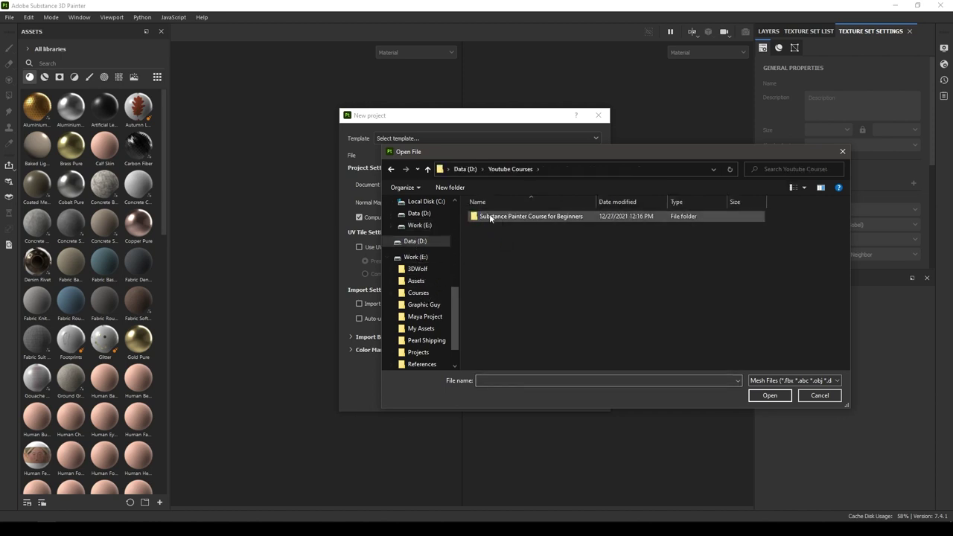
pyautogui.doubleClick(490, 216)
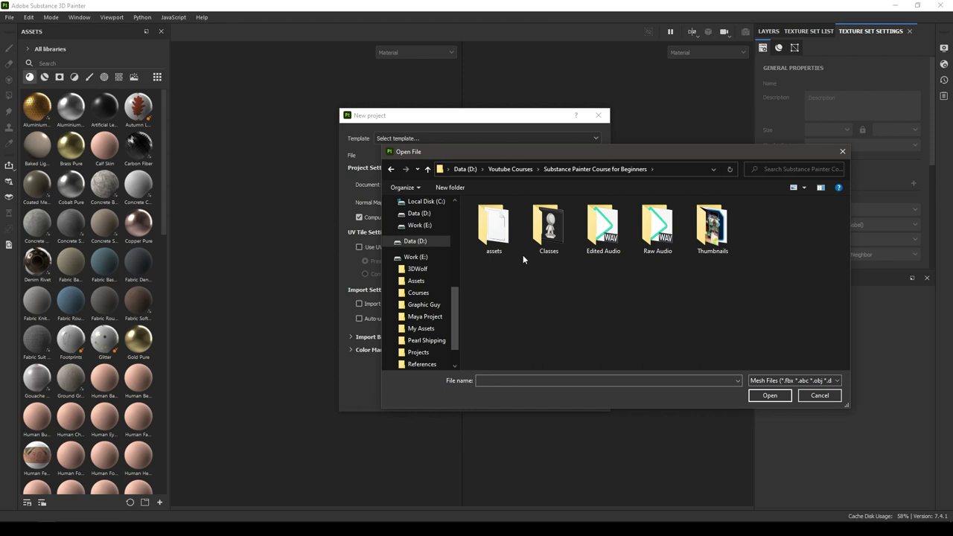
pyautogui.doubleClick(497, 237)
pyautogui.click(521, 216)
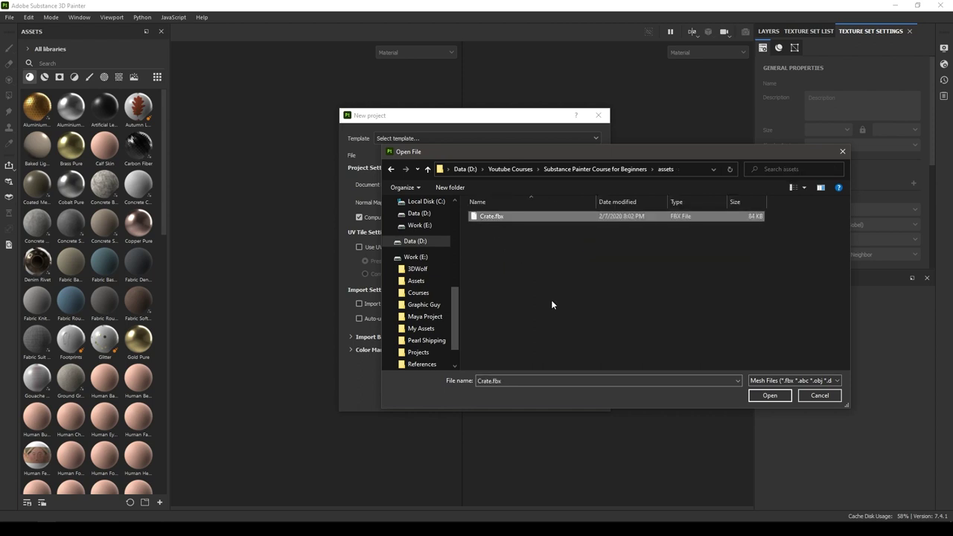
pyautogui.click(769, 395)
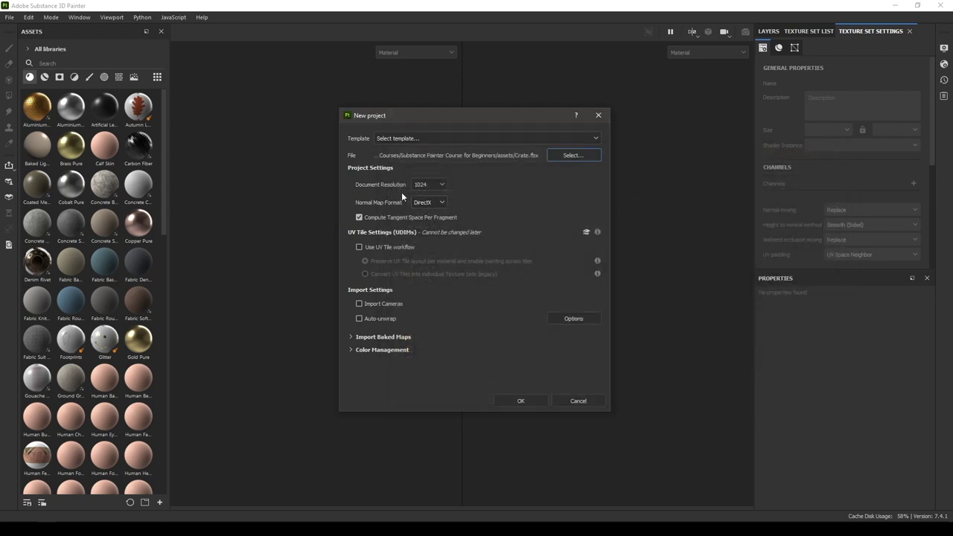
# Step: Create the project with 2048 document resolution and OpenGL normal map format
pyautogui.moveTo(418, 116); pyautogui.dragTo(377, 105)
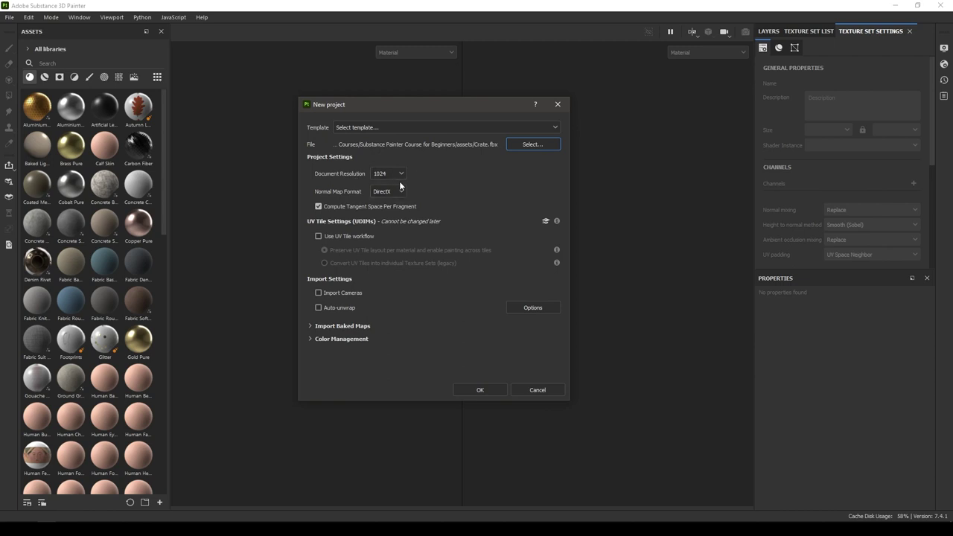
pyautogui.click(377, 176)
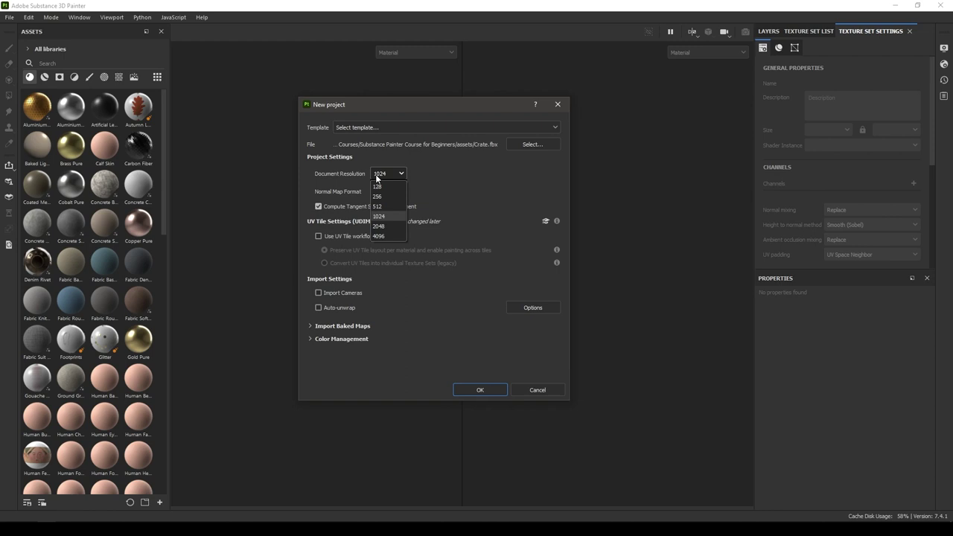
pyautogui.click(388, 226)
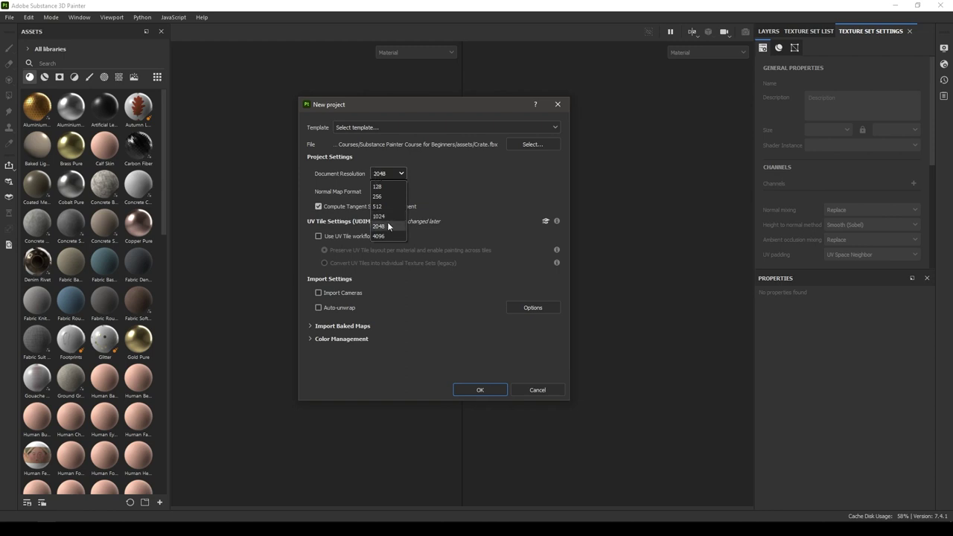
pyautogui.click(388, 225)
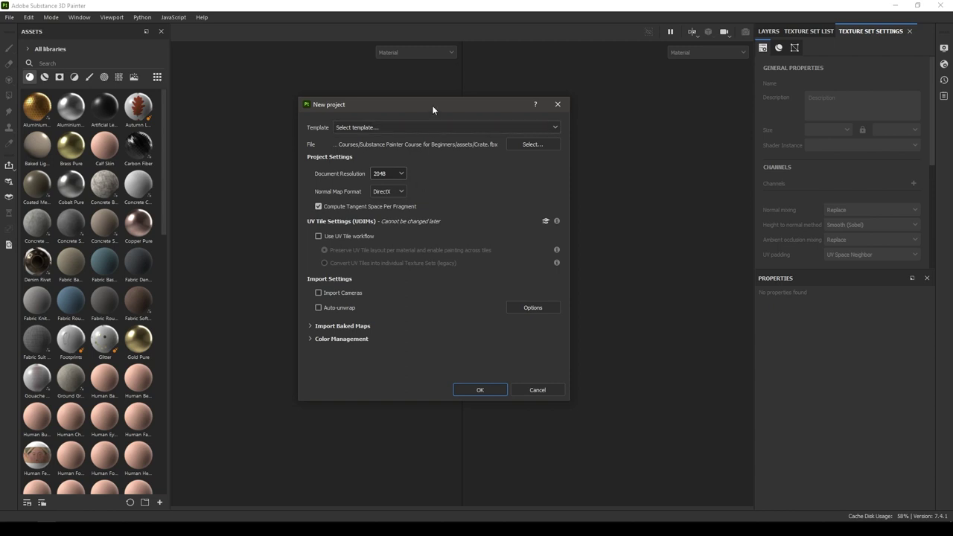
pyautogui.moveTo(432, 105); pyautogui.dragTo(491, 96)
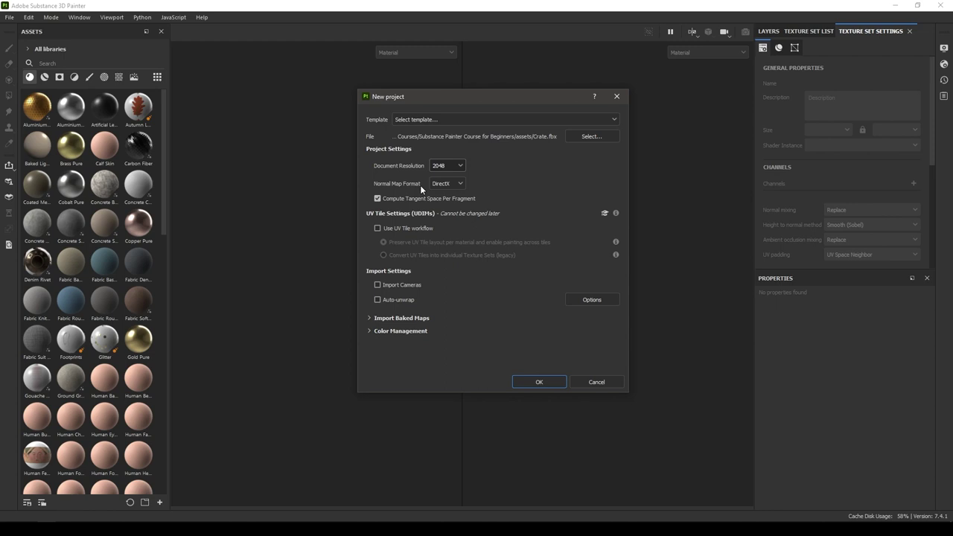
pyautogui.click(447, 183)
pyautogui.click(442, 203)
pyautogui.moveTo(452, 100); pyautogui.dragTo(429, 122)
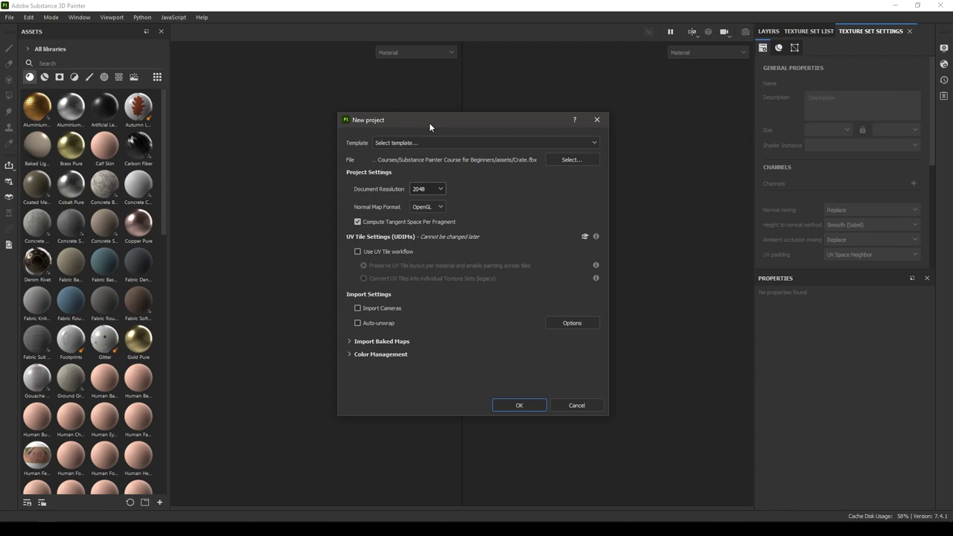
pyautogui.moveTo(429, 122); pyautogui.dragTo(400, 91)
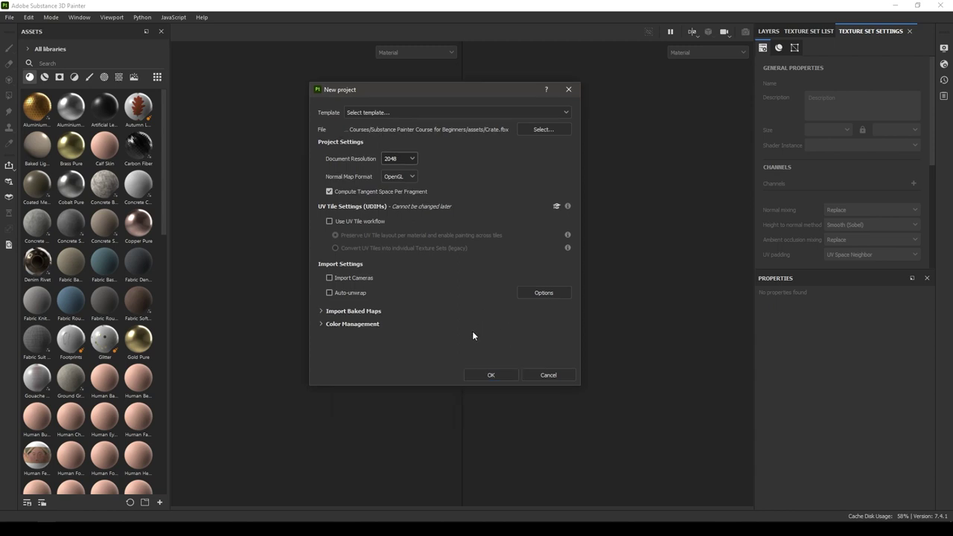
pyautogui.click(491, 374)
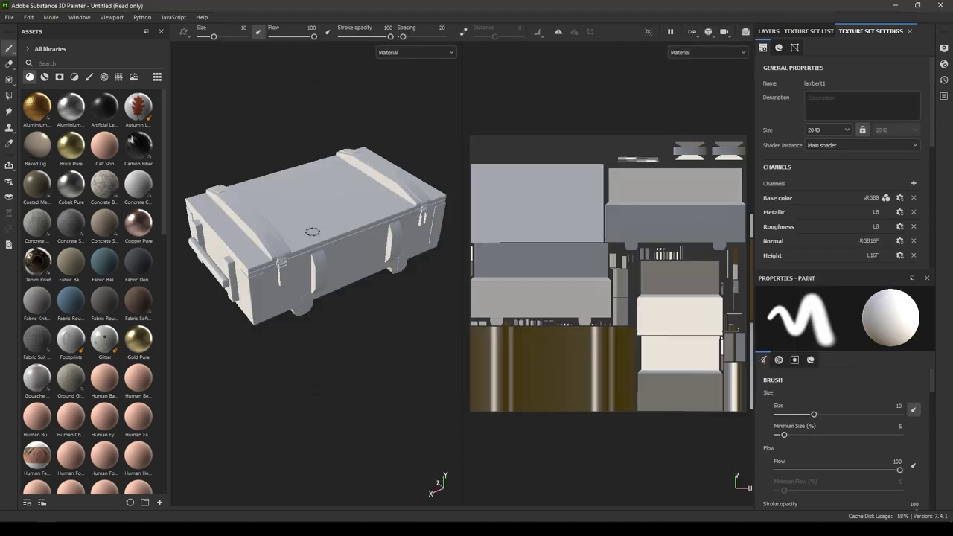
# Step: Switch the viewport layout to show only the 3D view of the crate
pyautogui.moveTo(333, 271)
pyautogui.keyDown('alt'); pyautogui.mouseDown()
pyautogui.moveTo(319, 269)
pyautogui.moveTo(321, 257)
pyautogui.moveTo(322, 265)
pyautogui.mouseUp(); pyautogui.keyUp('alt')
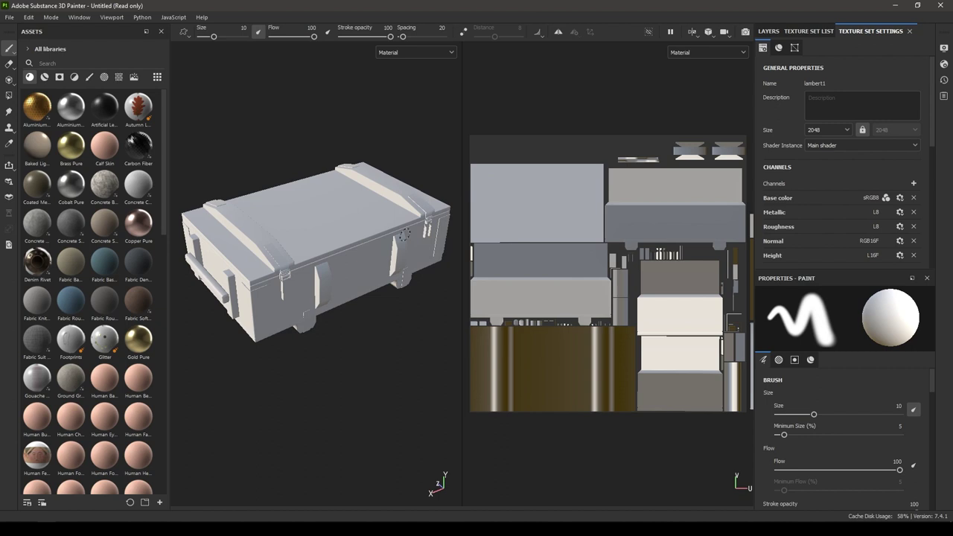
pyautogui.scroll(-2, 549, 290)
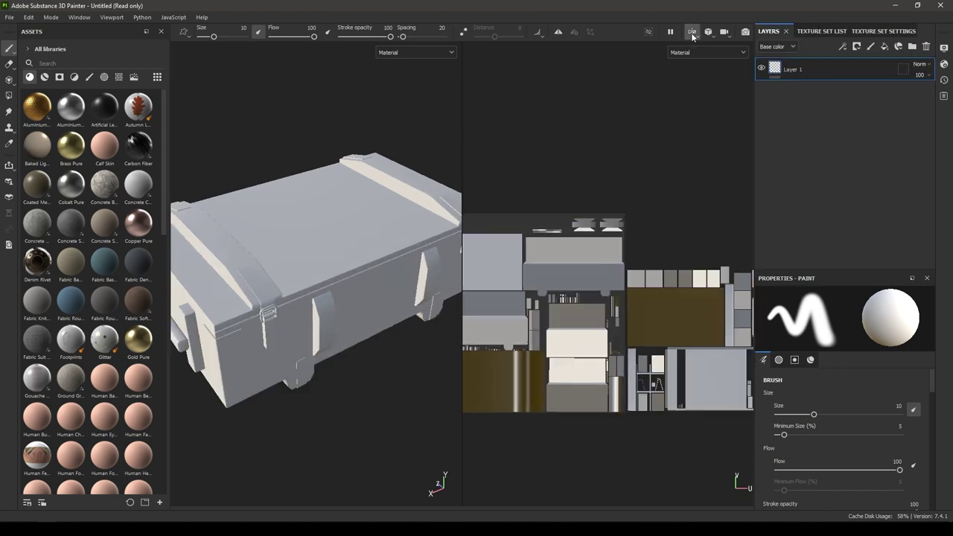
pyautogui.click(692, 32)
pyautogui.click(716, 65)
pyautogui.scroll(2, 574, 260)
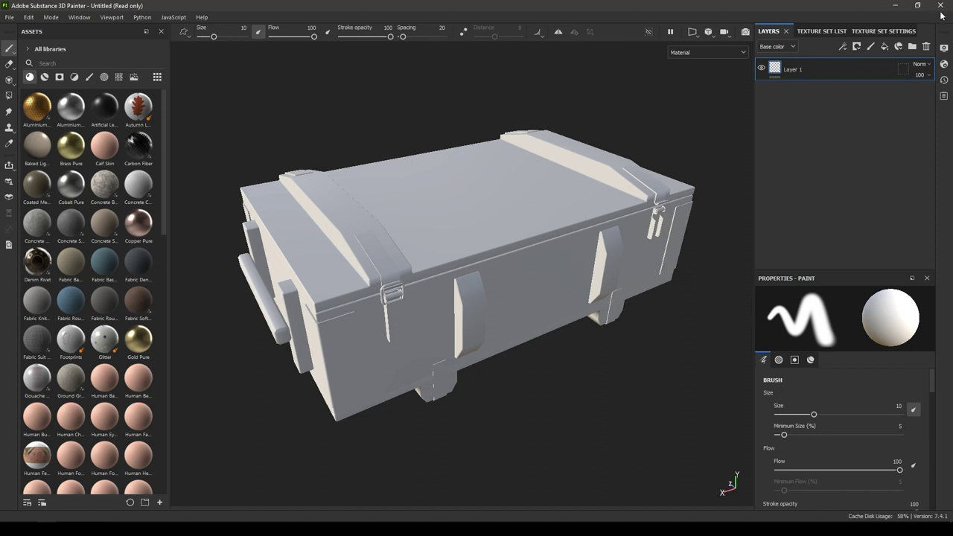
# Step: Open Bake Mesh Maps from the Texture Set Settings' Mesh Maps section
pyautogui.click(908, 32)
pyautogui.scroll(-5, 913, 149)
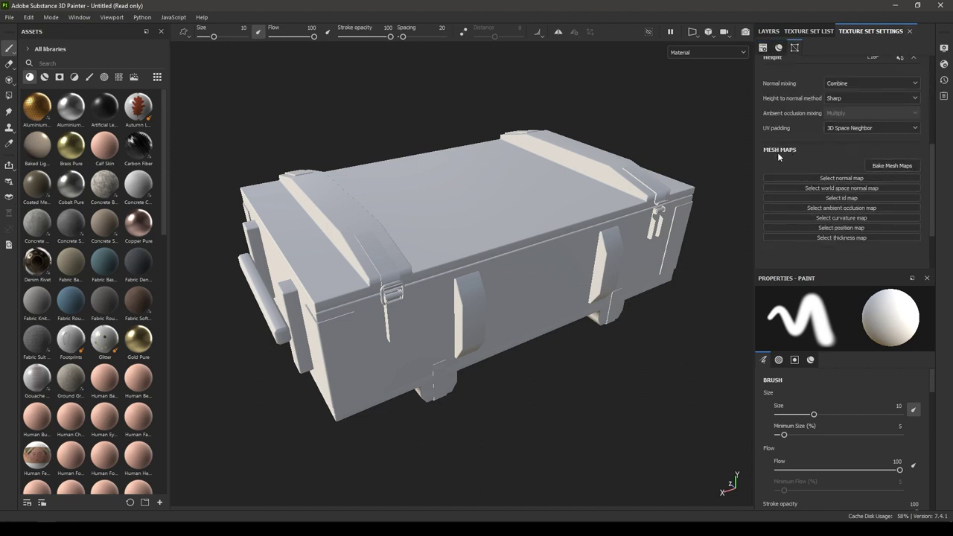
pyautogui.click(905, 167)
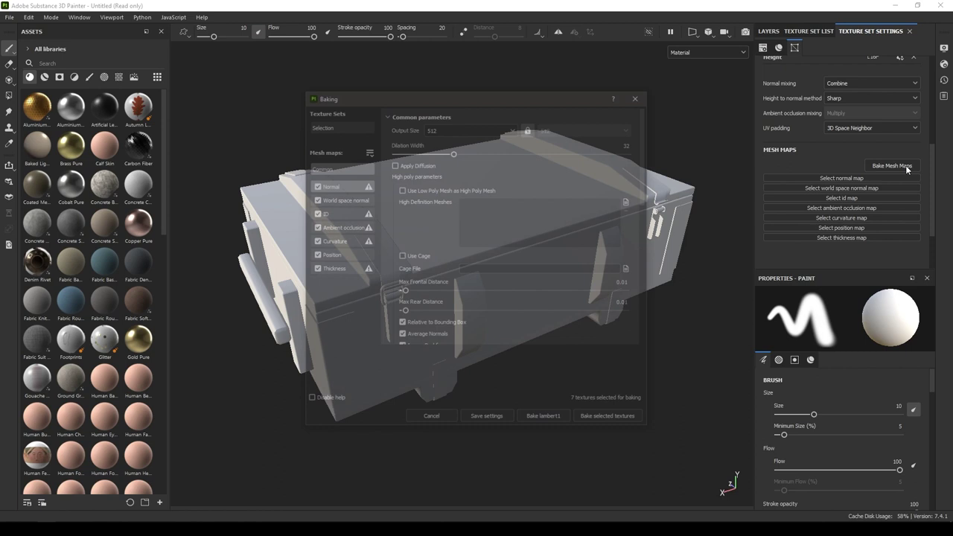
# Step: Change the bake output size from 512 to 2048
pyautogui.moveTo(410, 95); pyautogui.dragTo(399, 65)
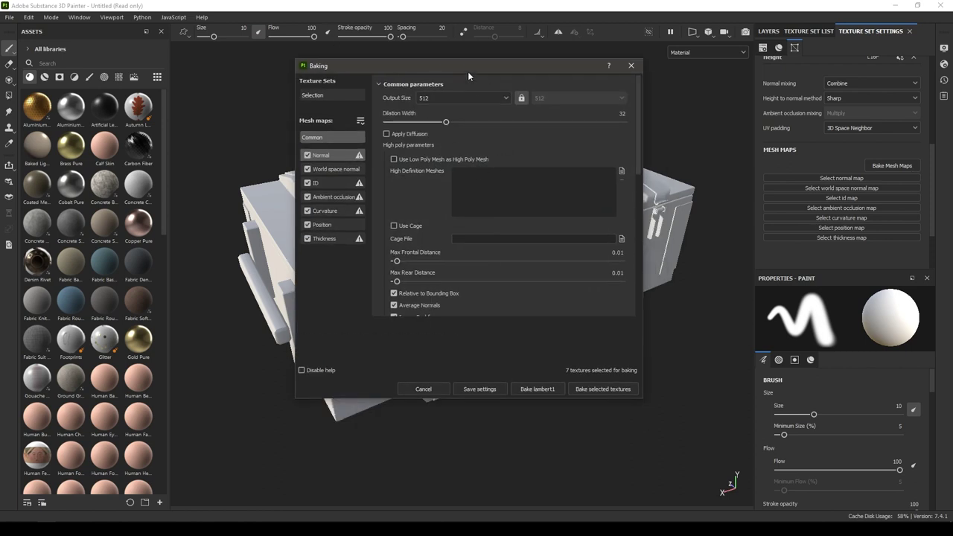
pyautogui.moveTo(467, 71); pyautogui.dragTo(487, 91)
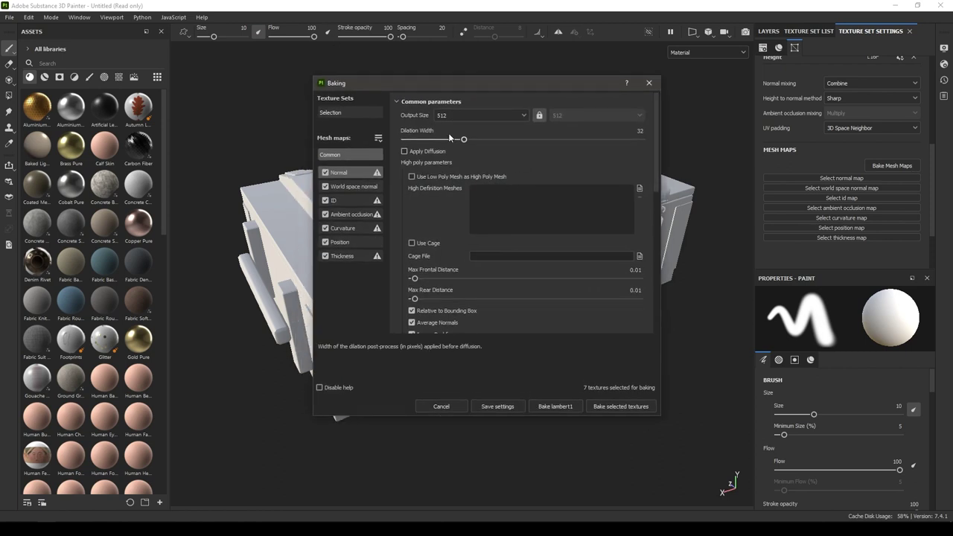
pyautogui.click(473, 115)
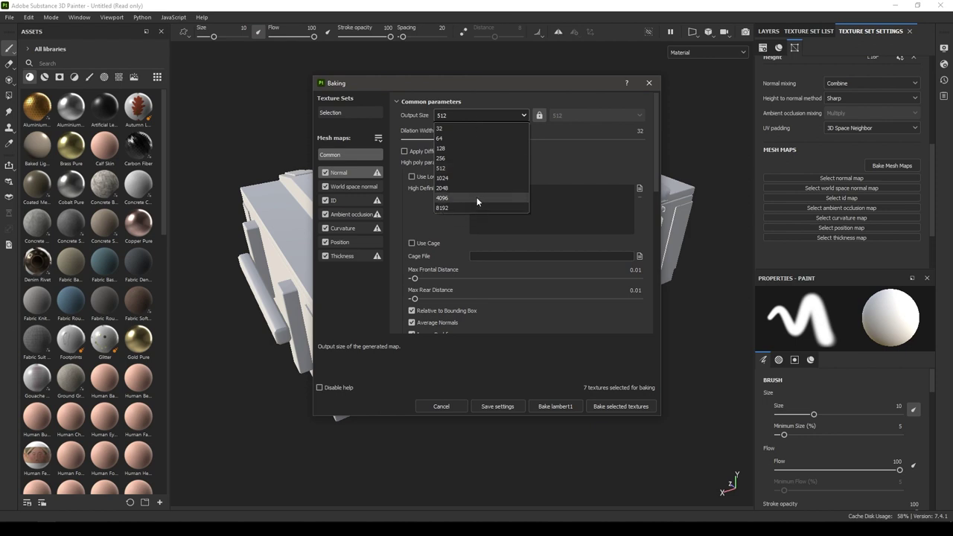
pyautogui.click(467, 168)
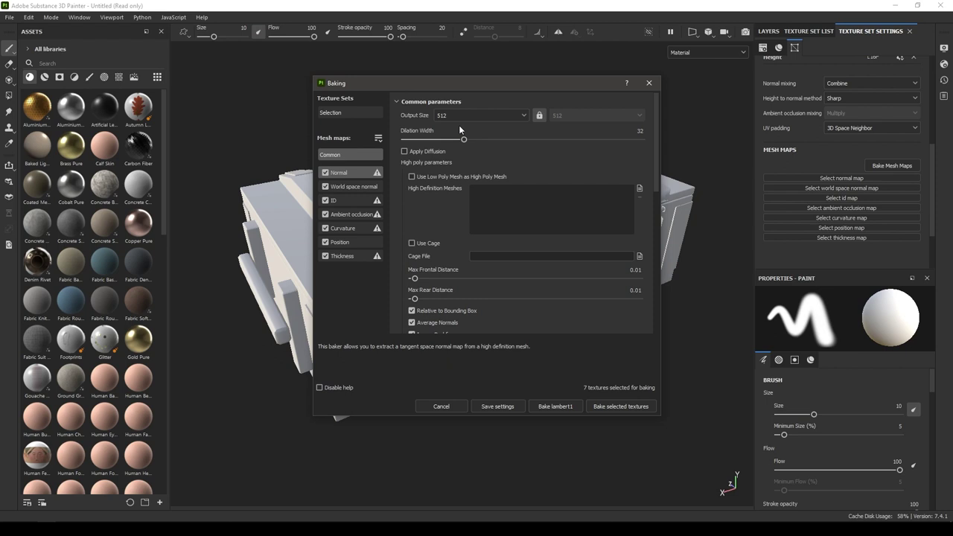
pyautogui.click(463, 113)
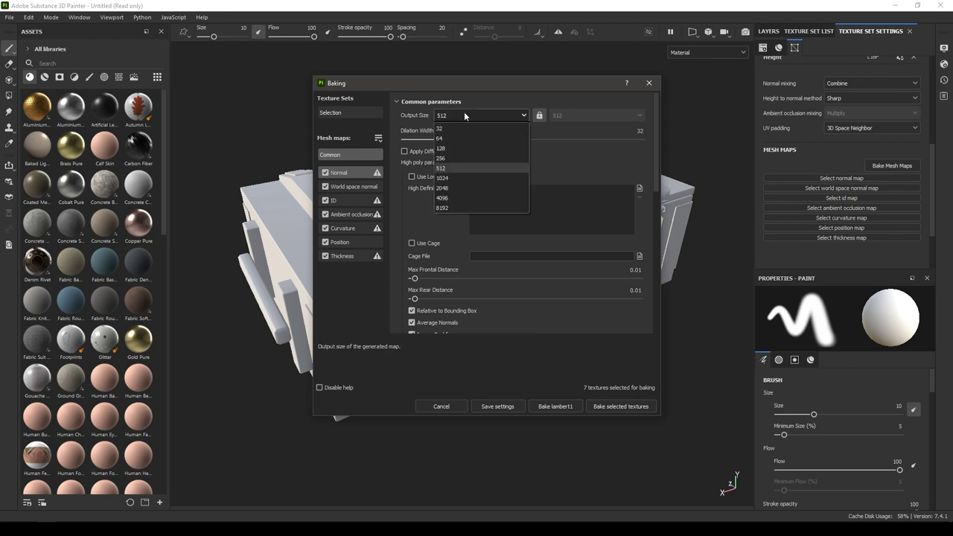
pyautogui.click(472, 189)
pyautogui.moveTo(470, 85); pyautogui.dragTo(494, 70)
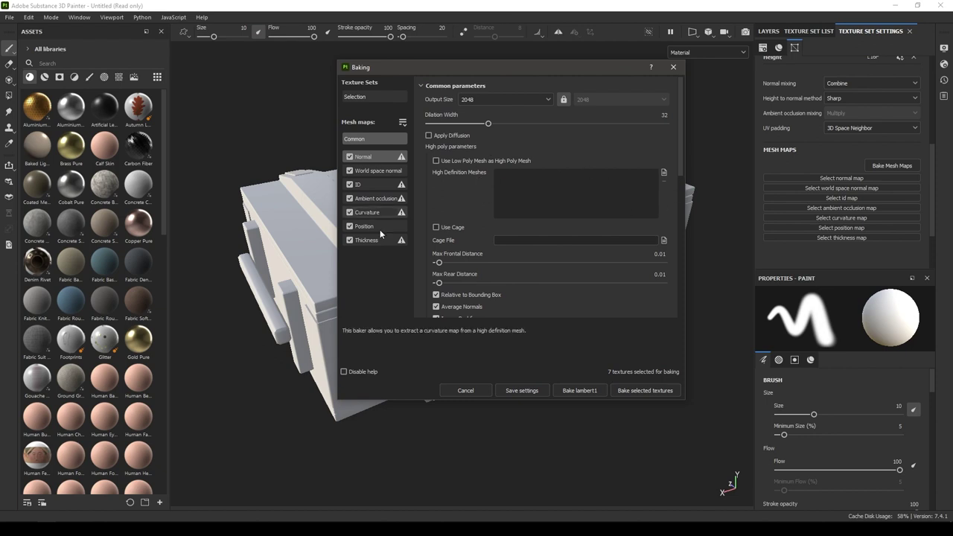
pyautogui.moveTo(501, 72); pyautogui.dragTo(452, 90)
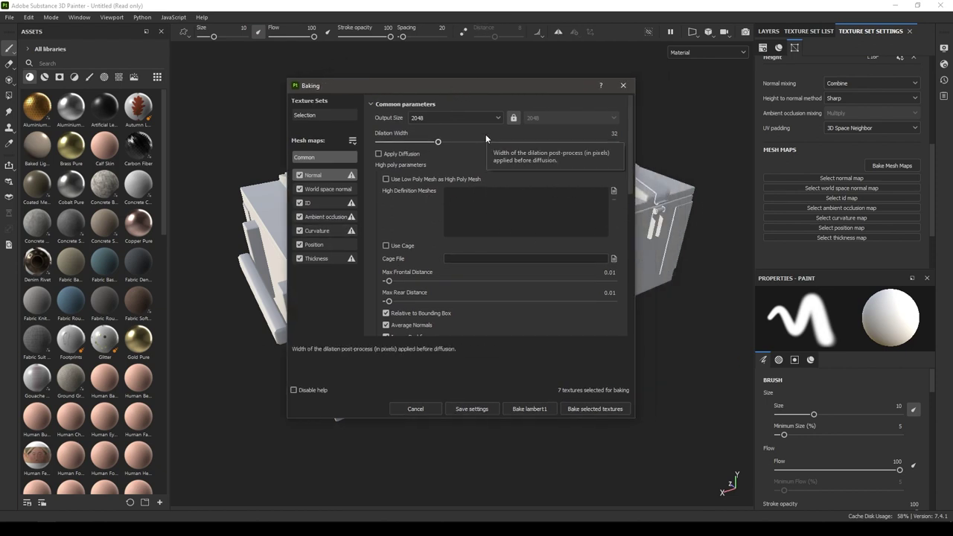
pyautogui.click(477, 179)
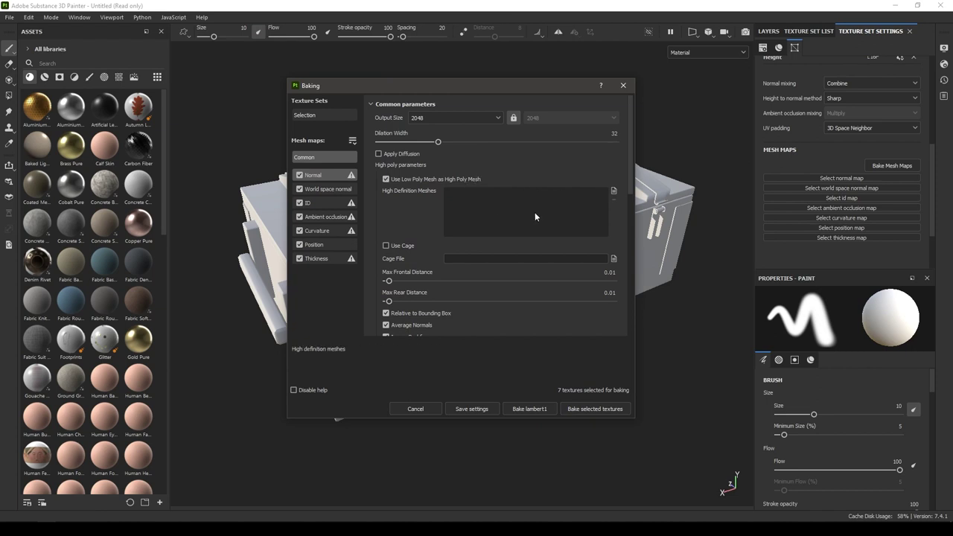
pyautogui.click(614, 192)
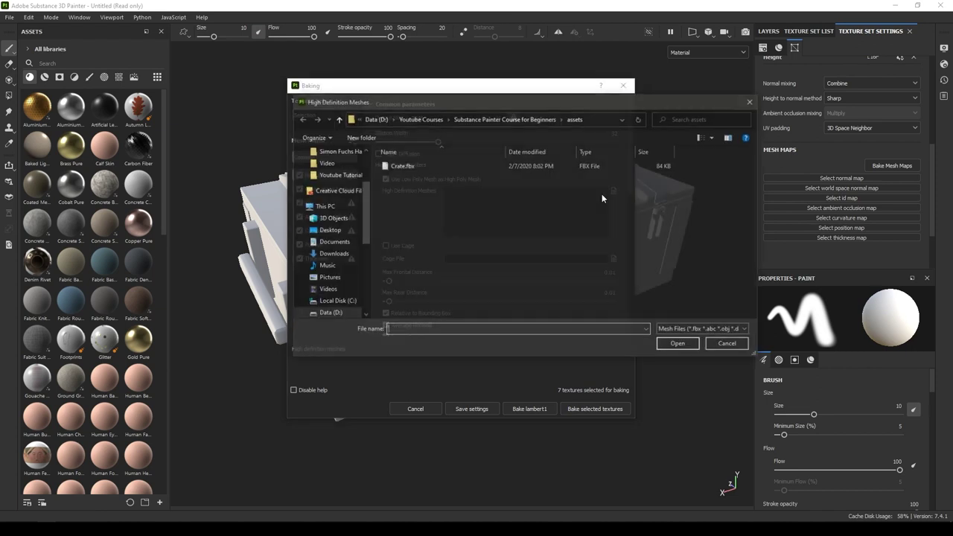
pyautogui.click(725, 345)
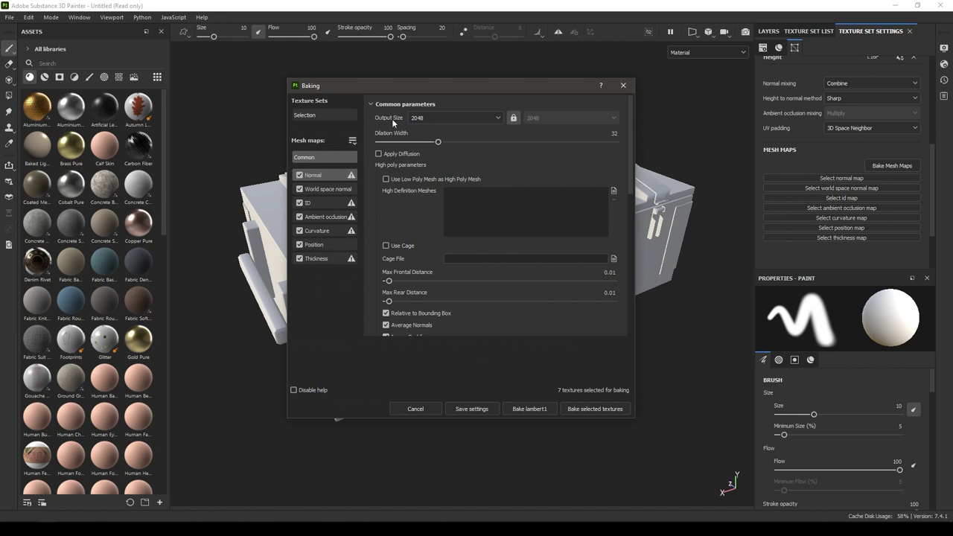
pyautogui.moveTo(395, 84); pyautogui.dragTo(448, 84)
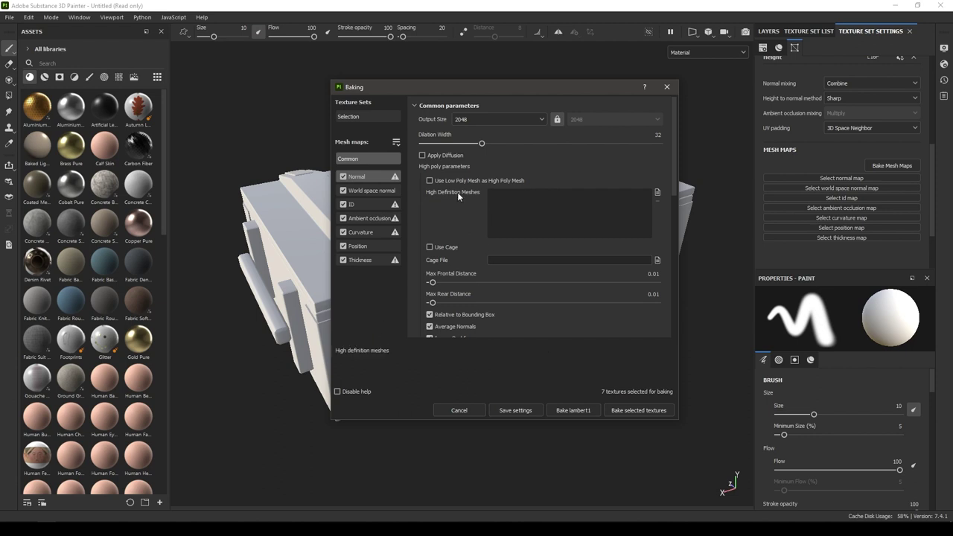
# Step: Set the Common parameters antialiasing to Subsampling 2x2, leaving Match at Always
pyautogui.scroll(-1, 456, 183)
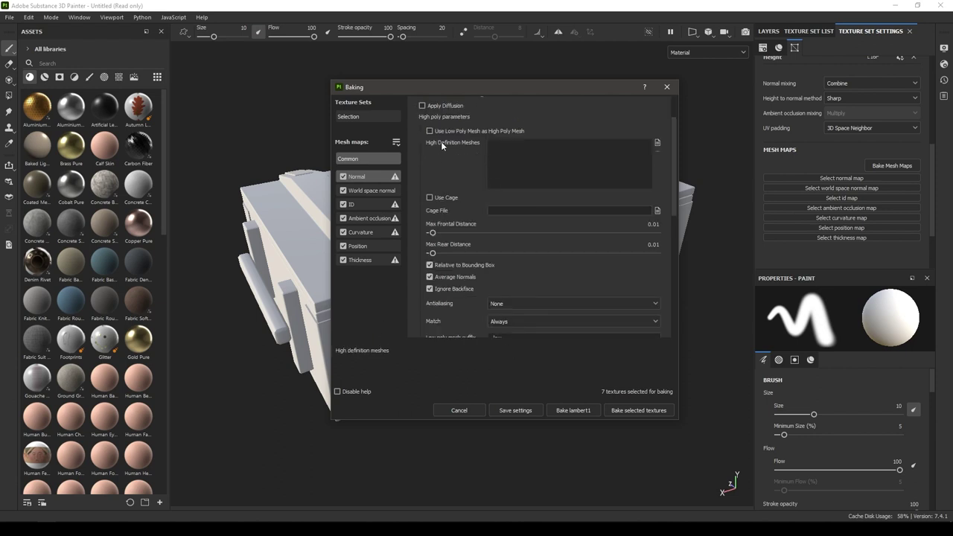
pyautogui.scroll(1, 441, 141)
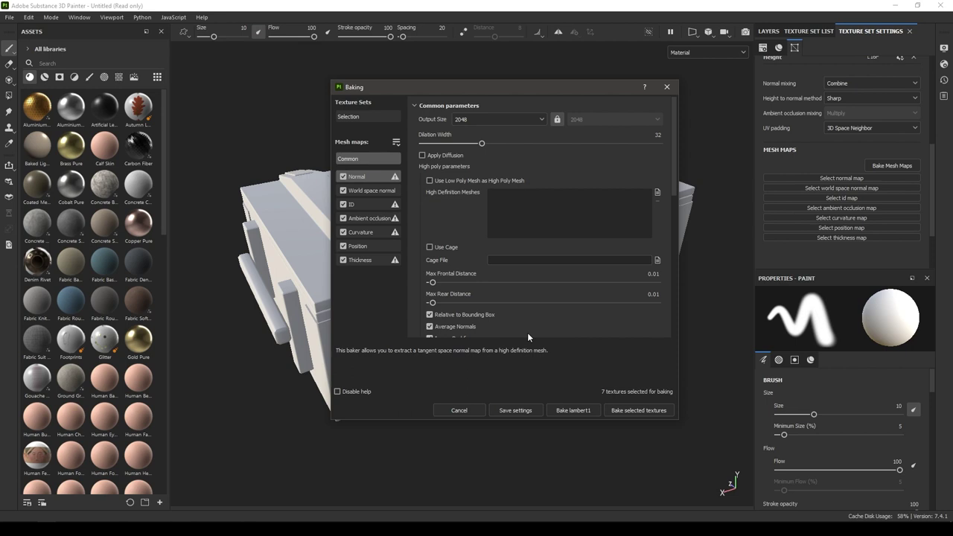
pyautogui.scroll(-2, 556, 257)
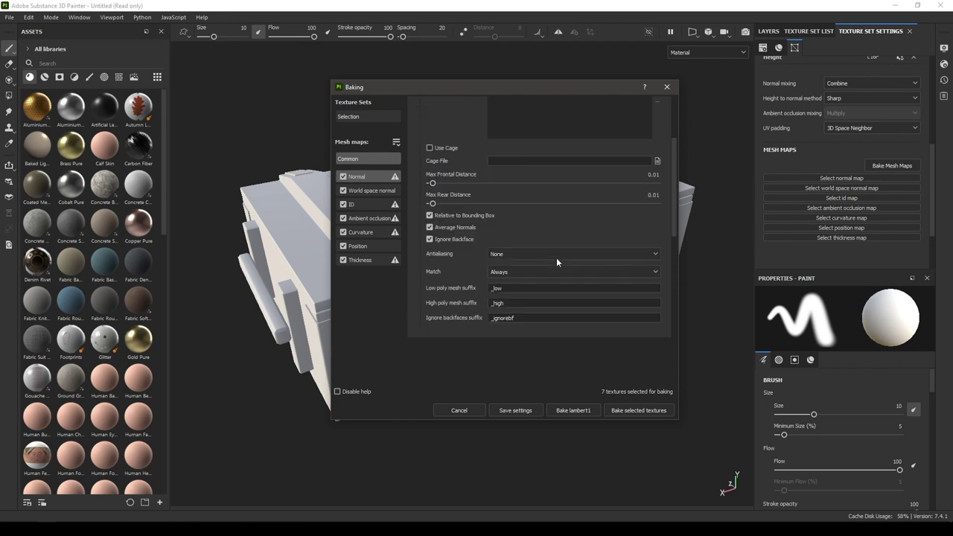
pyautogui.click(511, 255)
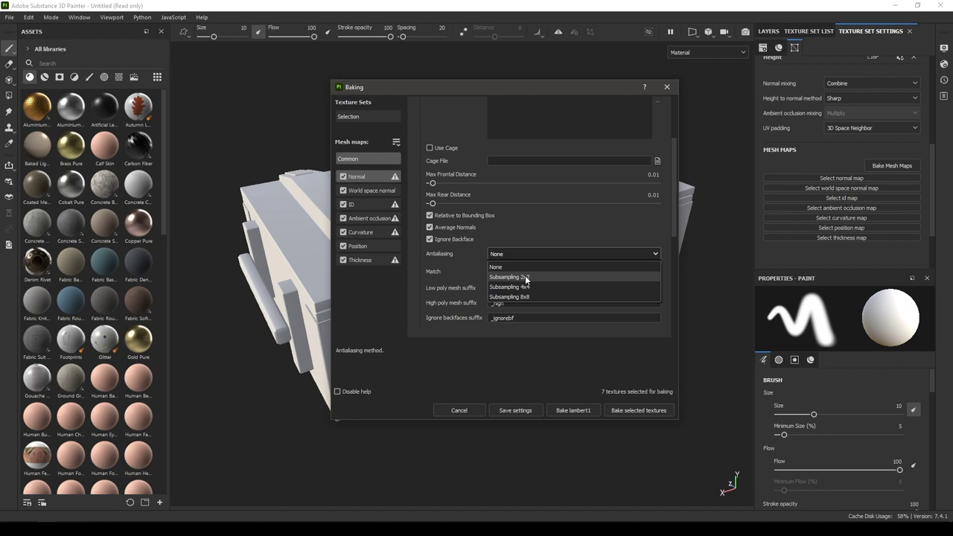
pyautogui.click(526, 278)
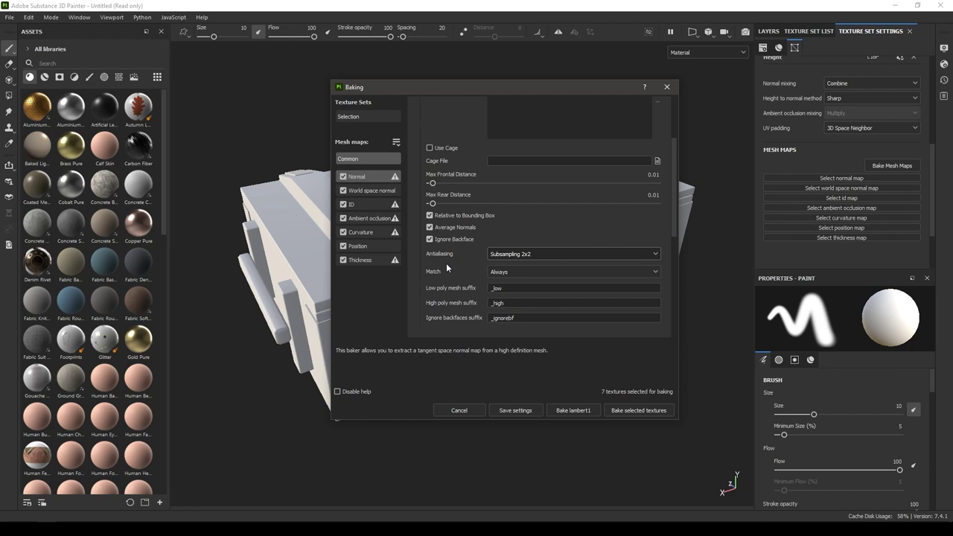
pyautogui.scroll(3, 445, 263)
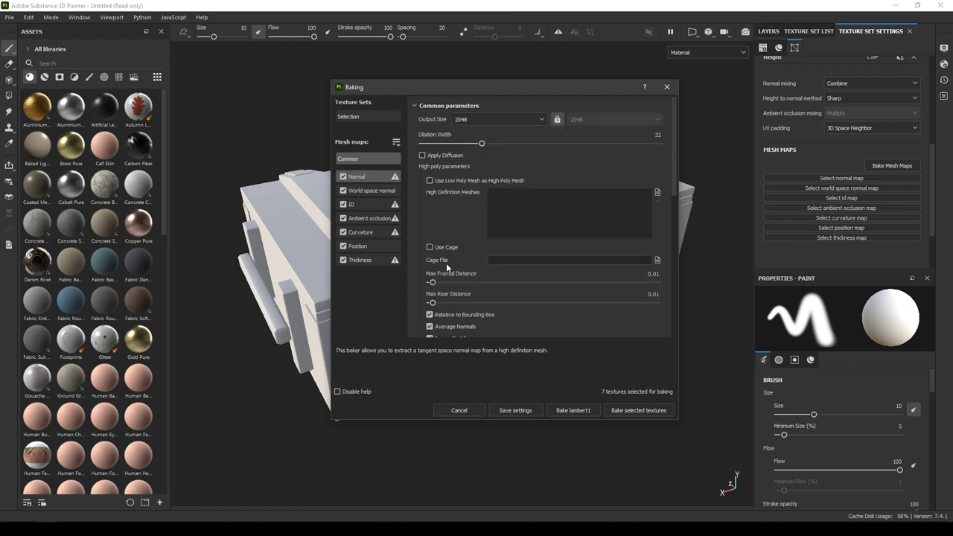
pyautogui.scroll(-4, 456, 197)
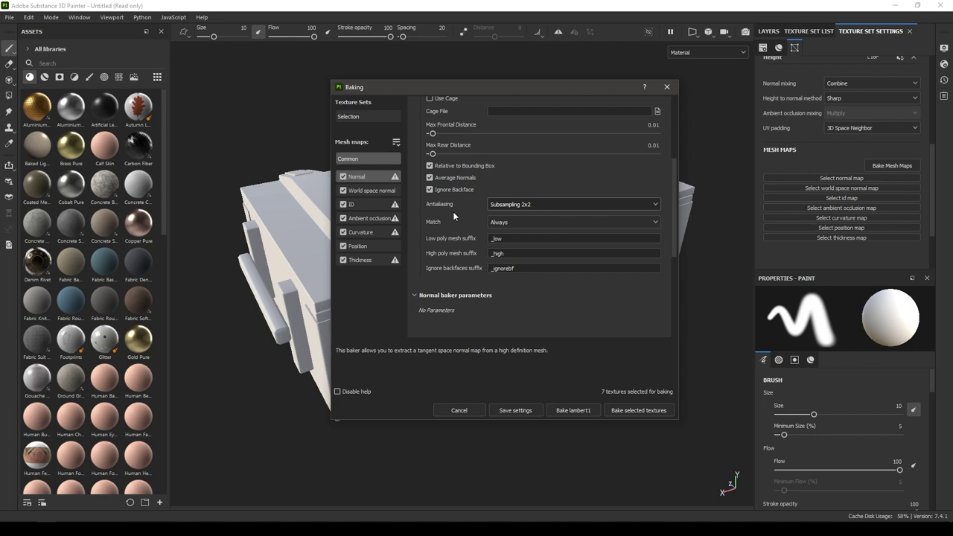
pyautogui.scroll(3, 452, 212)
pyautogui.moveTo(429, 91); pyautogui.dragTo(388, 87)
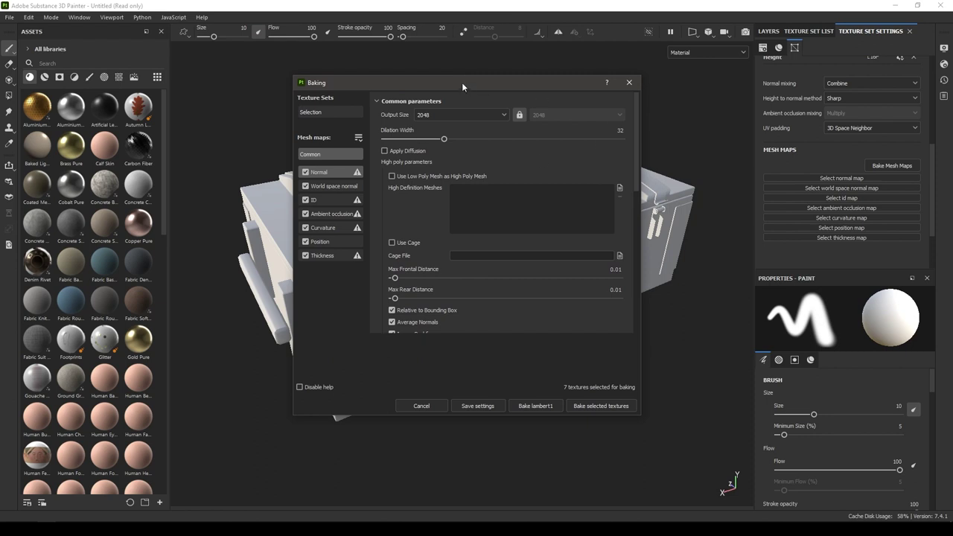
pyautogui.moveTo(461, 81); pyautogui.dragTo(516, 62)
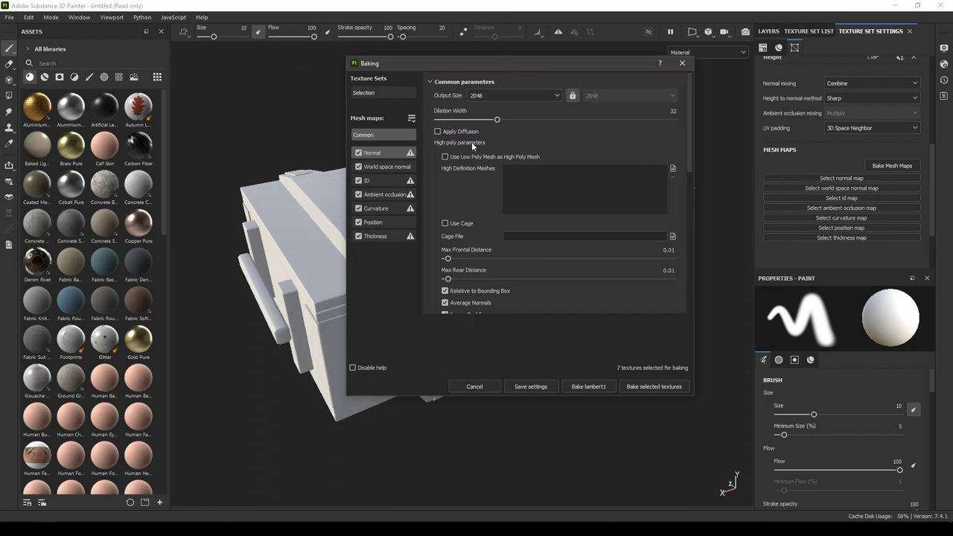
# Step: Bake the seven selected mesh maps and let it finish 7/7
pyautogui.click(656, 386)
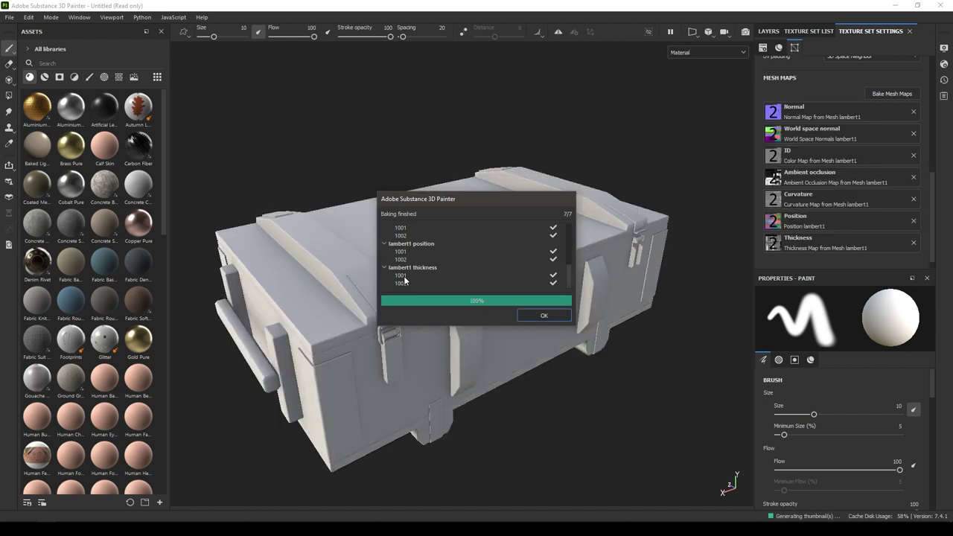
# Step: Close the baking report and orbit around the baked crate
pyautogui.click(543, 316)
pyautogui.keyDown('alt'); pyautogui.moveTo(540, 315); pyautogui.dragTo(489, 353); pyautogui.keyUp('alt')
pyautogui.scroll(5, 489, 354)
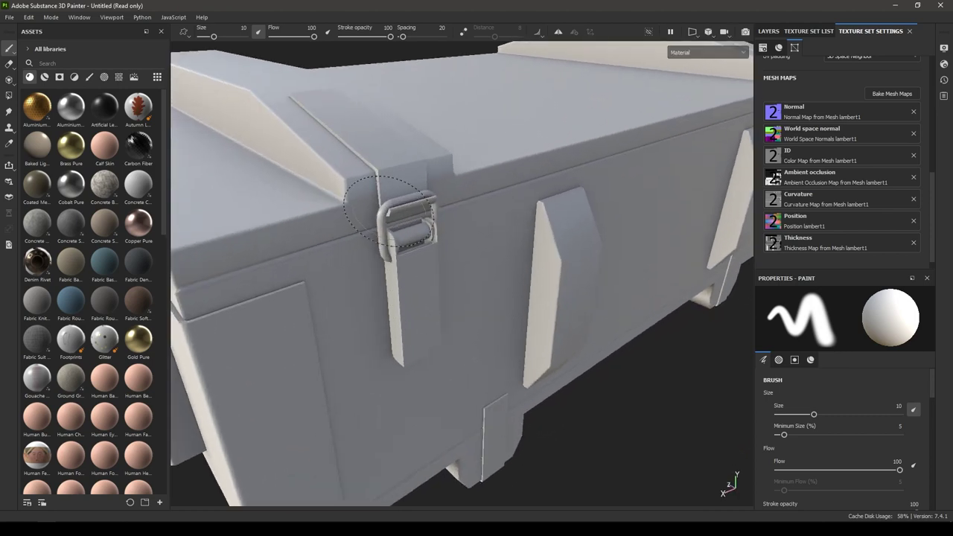
pyautogui.scroll(-5, 395, 236)
pyautogui.keyDown('alt'); pyautogui.moveTo(395, 236); pyautogui.dragTo(560, 248); pyautogui.keyUp('alt')
pyautogui.scroll(-4, 434, 213)
pyautogui.keyDown('alt'); pyautogui.moveTo(434, 213); pyautogui.dragTo(480, 232); pyautogui.keyUp('alt')
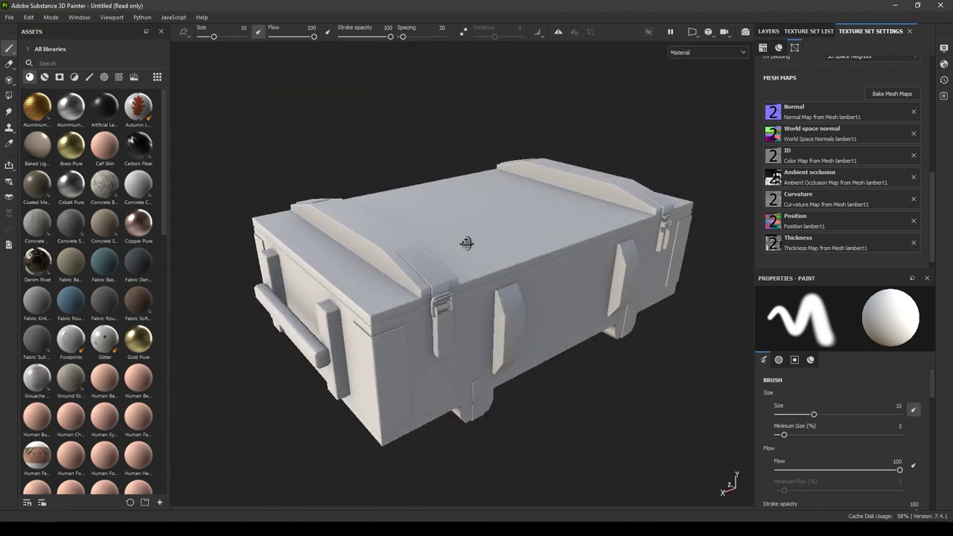
# Step: Show the Layers stack with its single Layer 1 beside a frontal crate view
pyautogui.scroll(2, 571, 174)
pyautogui.keyDown('alt'); pyautogui.moveTo(557, 208); pyautogui.dragTo(491, 338); pyautogui.keyUp('alt')
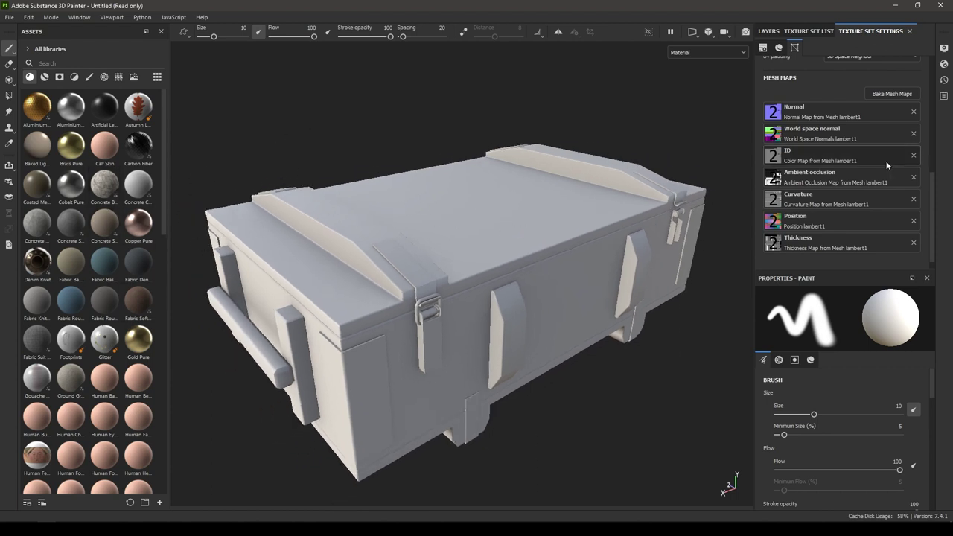
pyautogui.scroll(1, 869, 186)
pyautogui.click(768, 30)
pyautogui.moveTo(447, 298)
pyautogui.keyDown('alt'); pyautogui.mouseDown()
pyautogui.moveTo(434, 289)
pyautogui.moveTo(457, 266)
pyautogui.moveTo(452, 282)
pyautogui.mouseUp(); pyautogui.keyUp('alt')
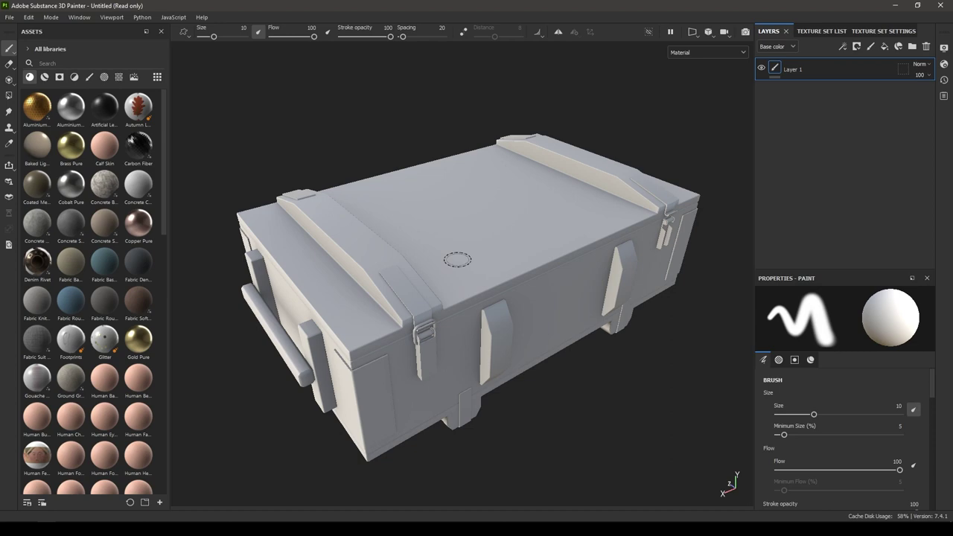
# Step: Orbit the crate to inspect its front and side
pyautogui.moveTo(639, 195)
pyautogui.keyDown('alt'); pyautogui.mouseDown()
pyautogui.moveTo(554, 272)
pyautogui.moveTo(612, 164)
pyautogui.moveTo(578, 126)
pyautogui.moveTo(523, 219)
pyautogui.moveTo(536, 253)
pyautogui.mouseUp(); pyautogui.keyUp('alt')
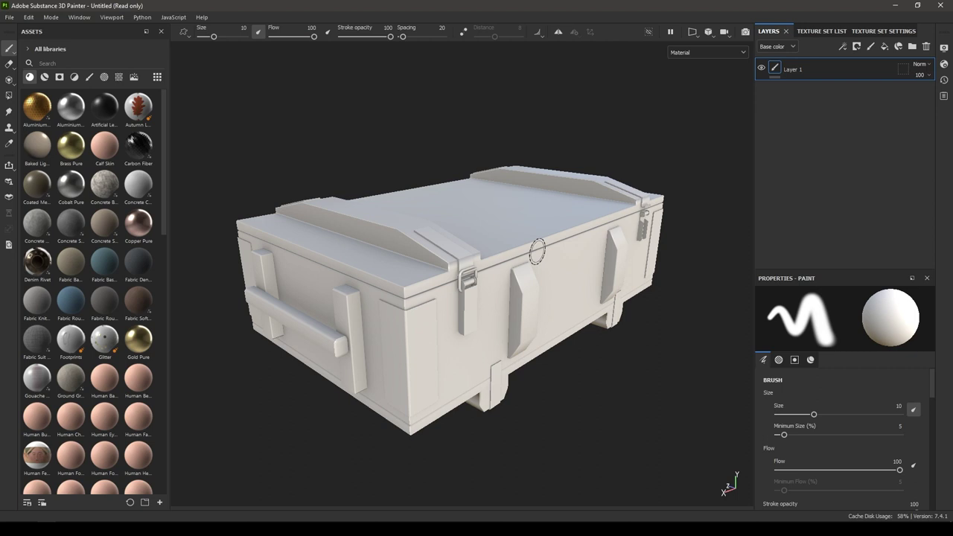